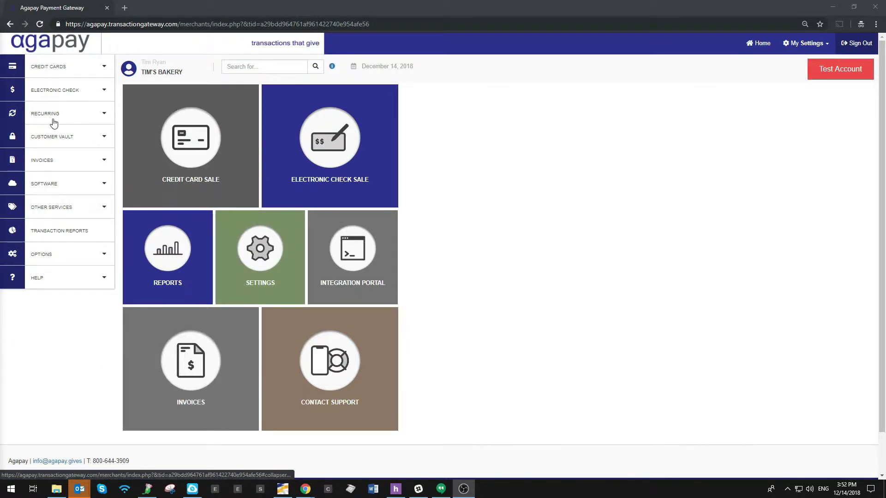
Step: Expand Customer Vault in the left menu and start adding a new customer
click(46, 143)
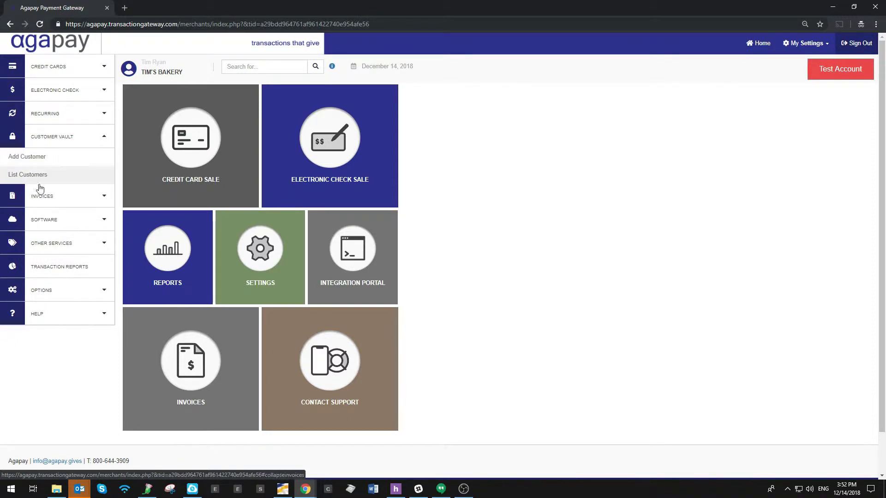
click(46, 158)
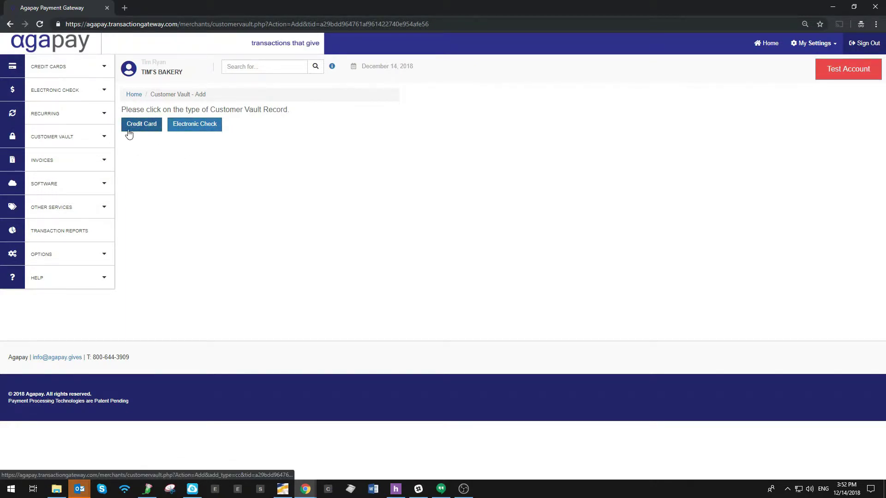
Step: Choose a credit card record and enter vault ID Test 1, billing ID, card number and expiry 1219
click(131, 133)
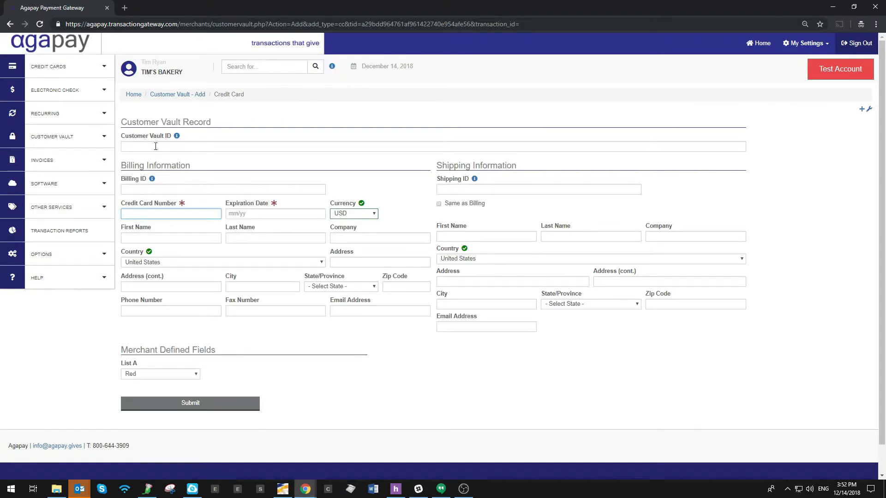
click(156, 146)
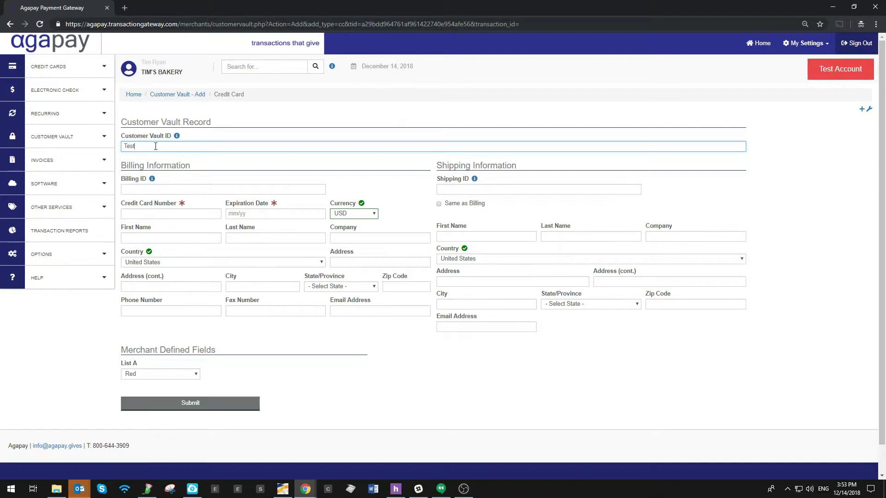
key(Tab)
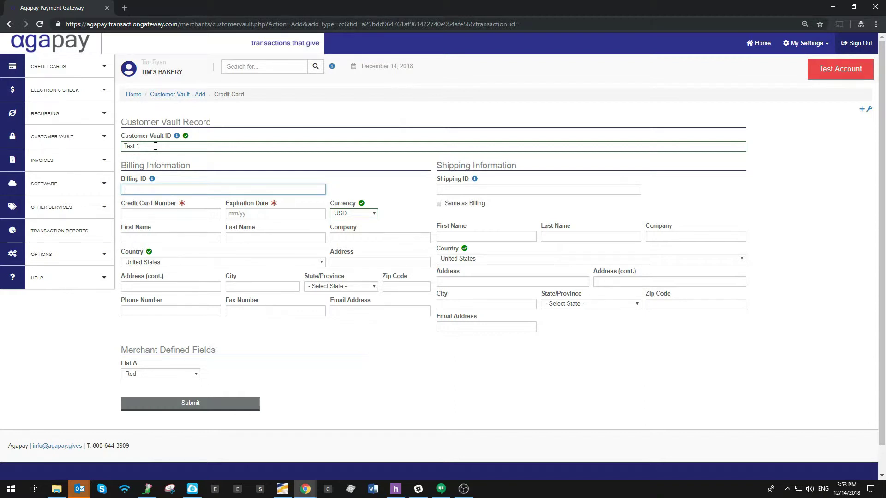
text(Card 1)
key(Tab)
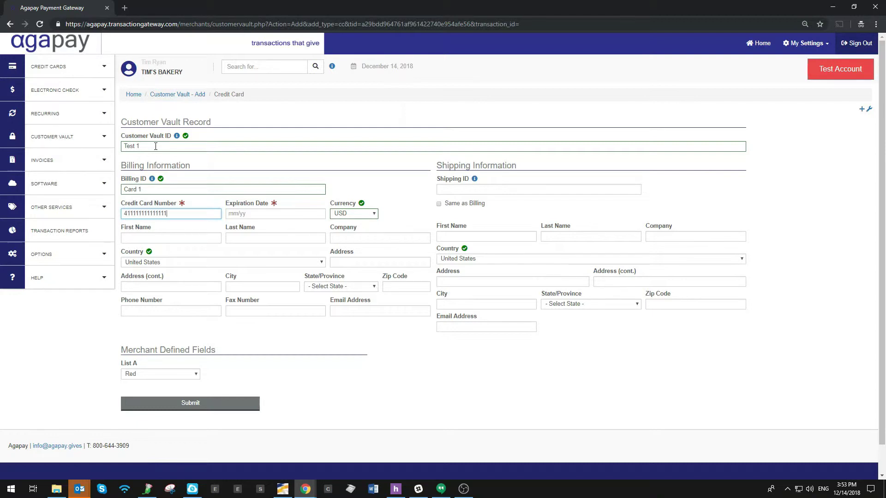
key(Tab)
text(1219)
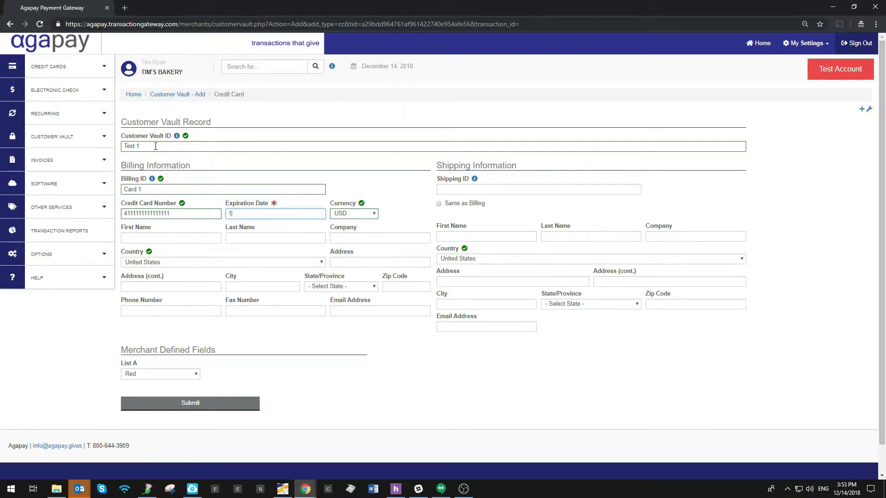
Step: Enter the customer's first and last name
key(Tab)
key(Tab)
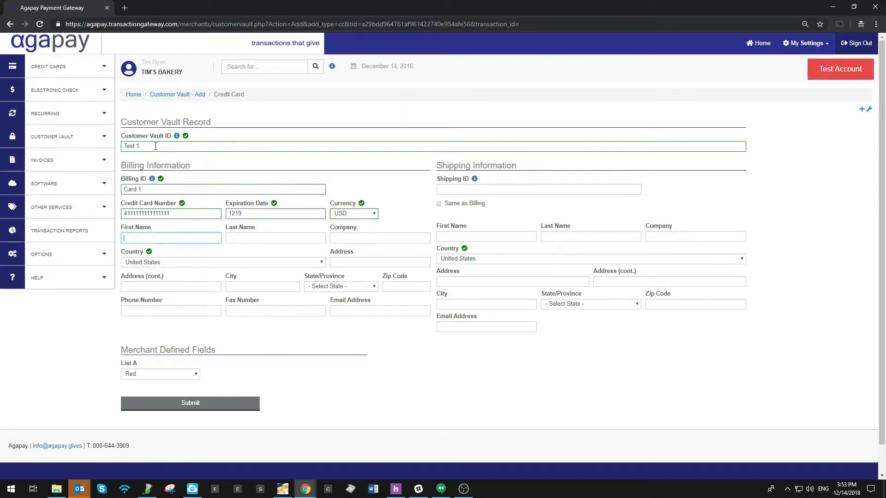
text(John)
key(Tab)
text(Doe)
Step: Fill in the billing street address, city, state and zip code
key(Tab)
key(Tab)
text(123 Main St)
key(Tab)
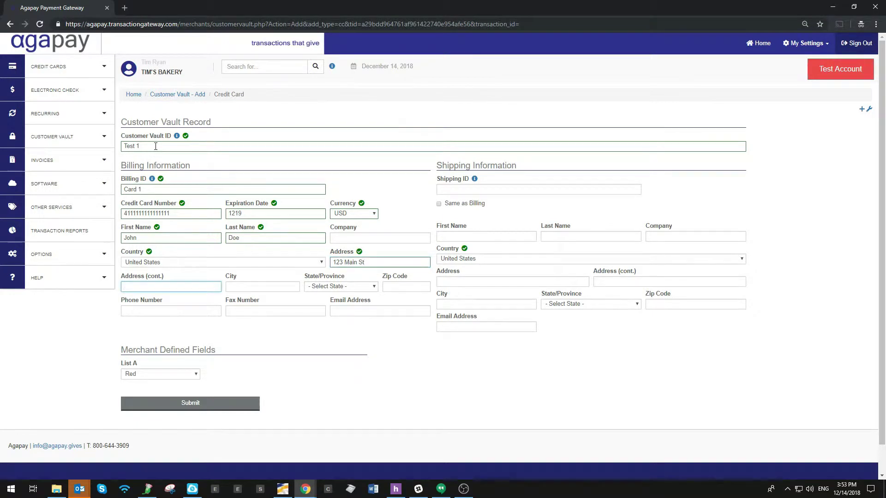
key(Tab)
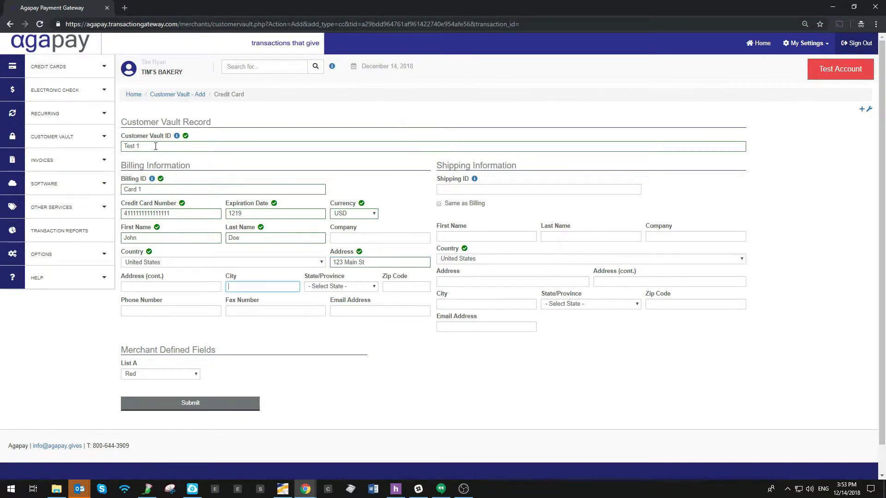
text(Anytonw)
text(tow)
key(BackSpace)
key(BackSpace)
text(own)
key(Tab)
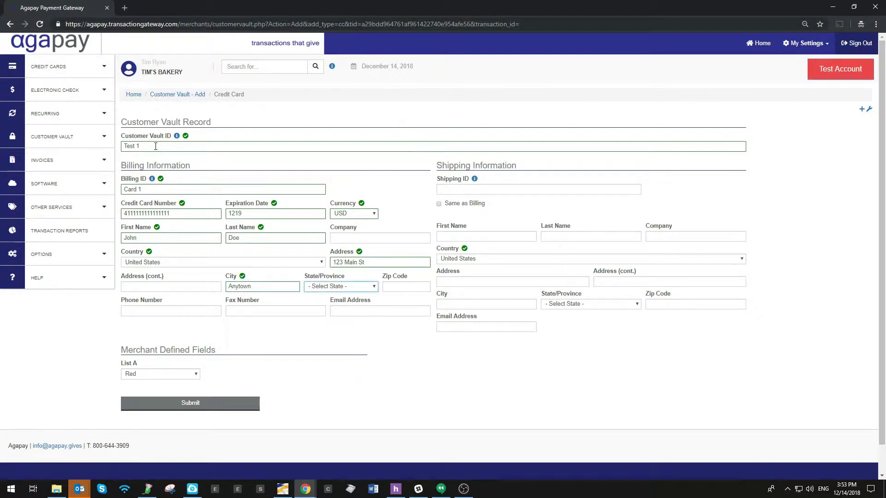
key(Down)
key(Tab)
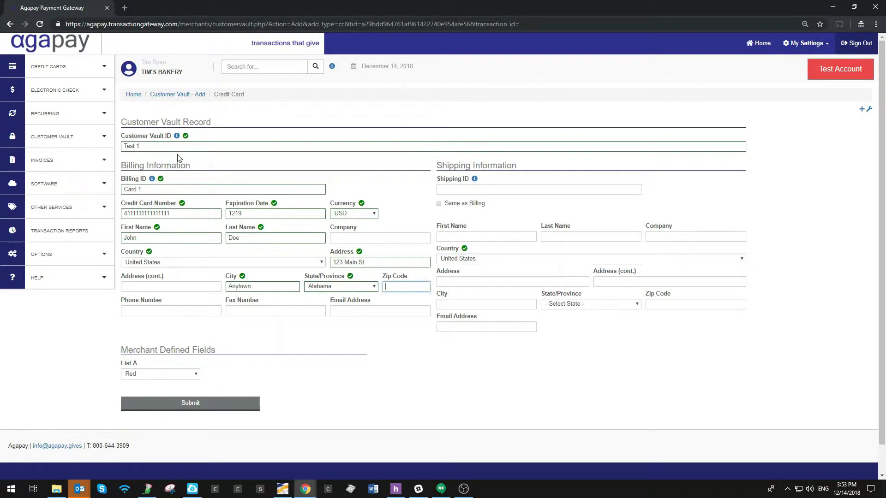
text(00000)
key(Tab)
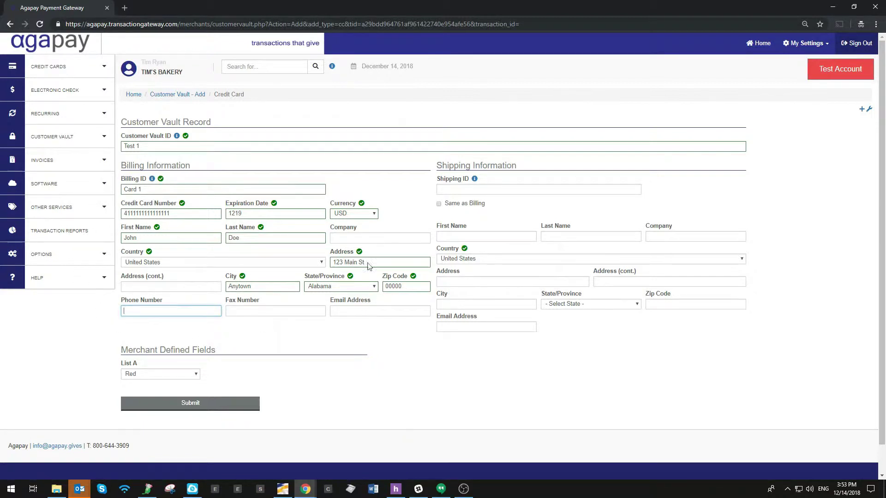
Step: Copy the billing details into shipping and submit the new customer
click(438, 204)
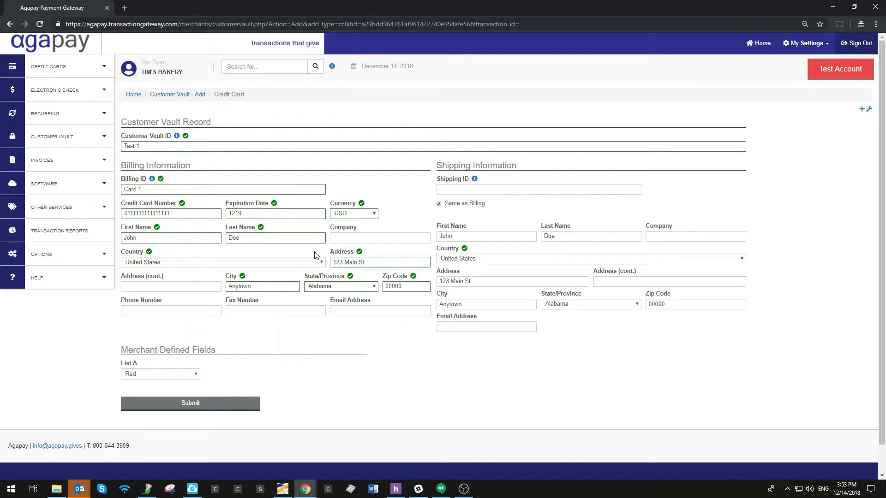
click(175, 404)
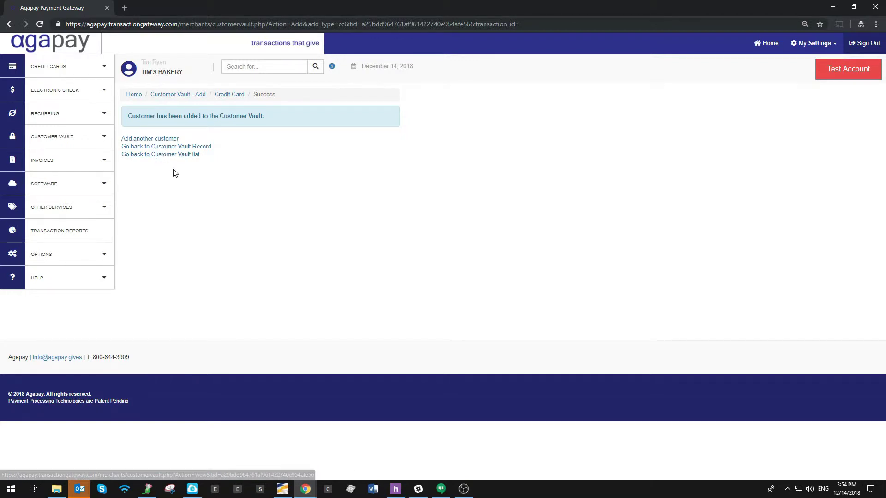
Step: Return to the vault list, search it, and start a card sale for the saved customer
click(157, 155)
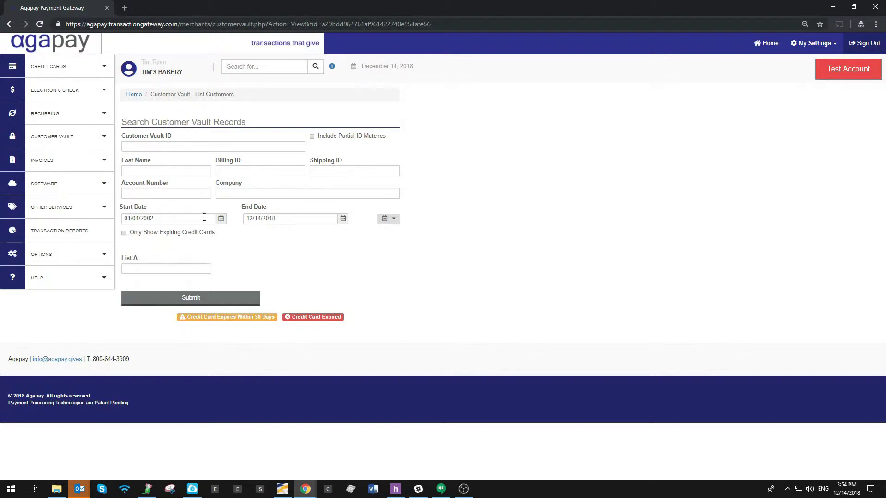
click(175, 298)
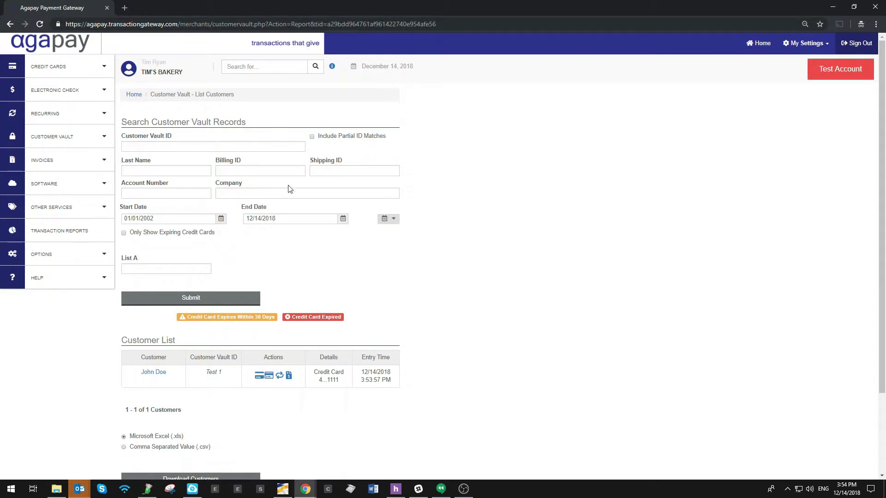
scroll(179, 347, down, 2)
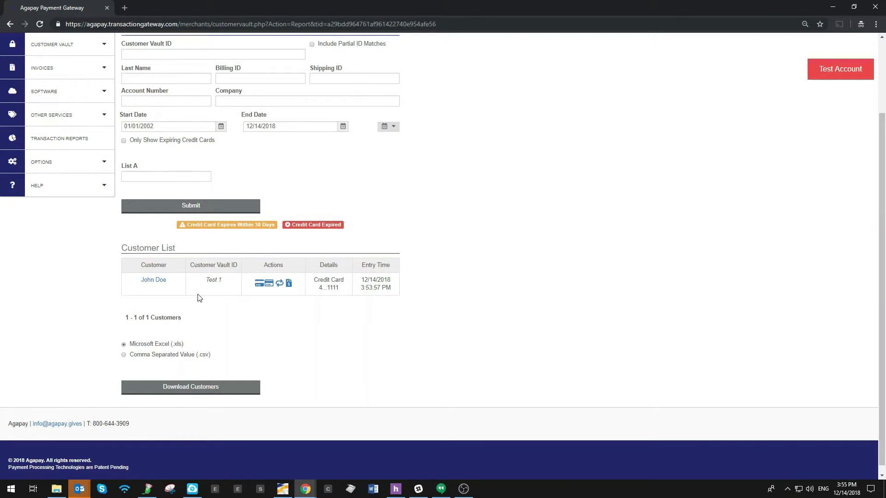
click(258, 285)
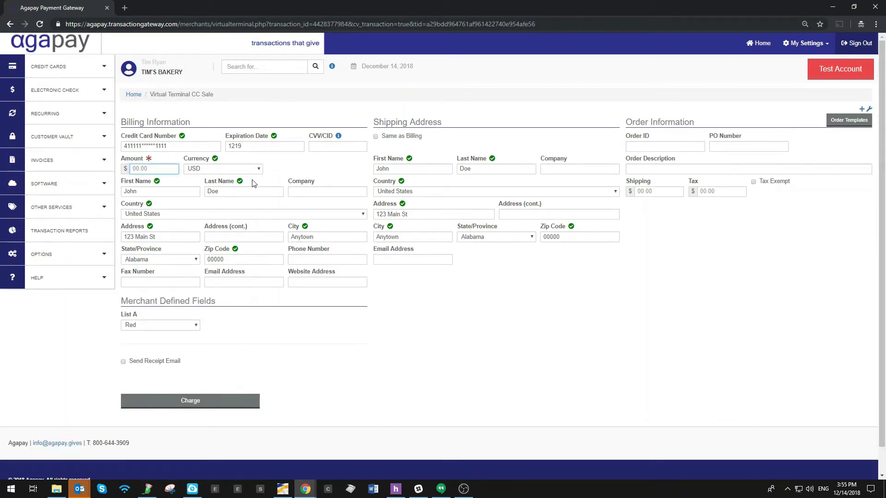
Step: Check the stored card number and enable sending a receipt email
drag(167, 146, 122, 145)
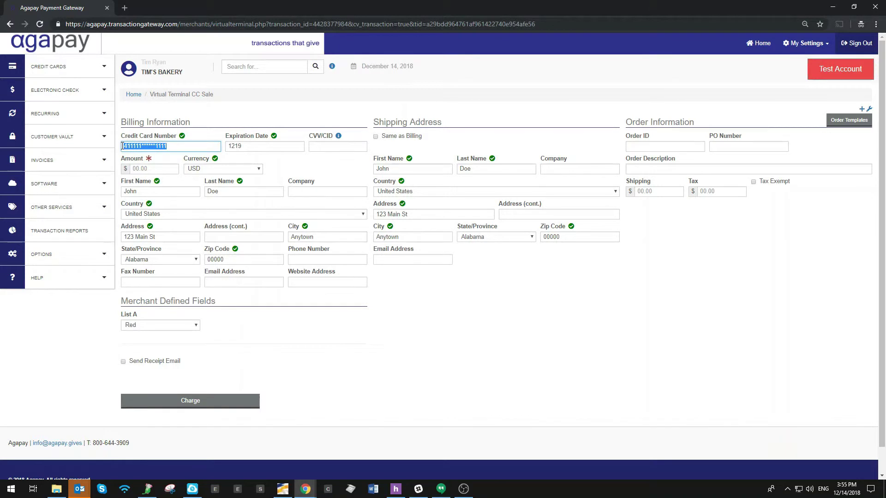
click(169, 146)
double_click(142, 147)
click(173, 150)
click(147, 170)
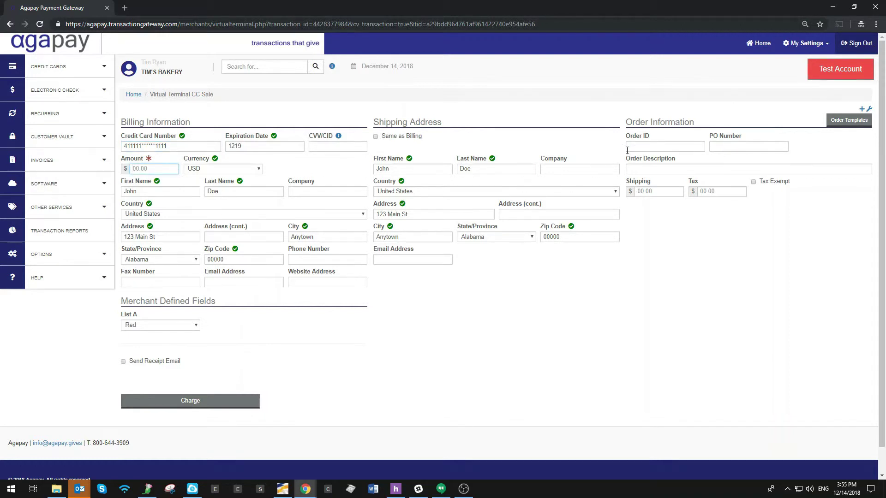
click(646, 146)
key(Tab)
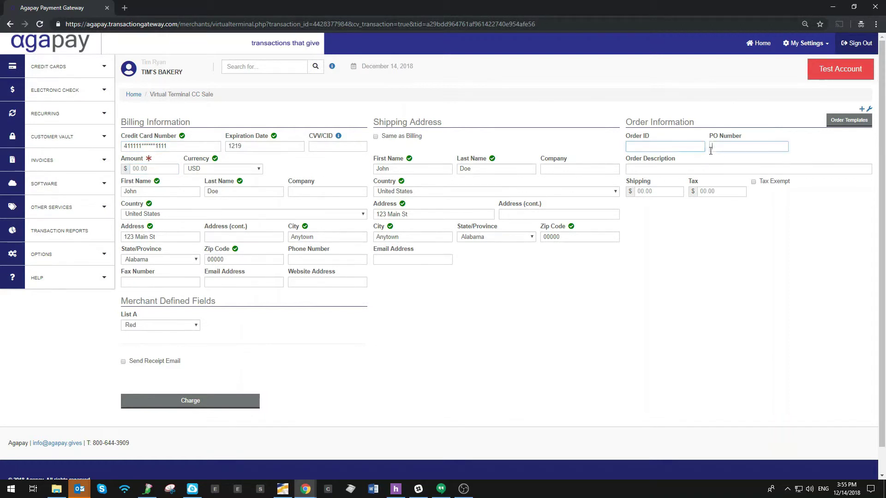
key(Tab)
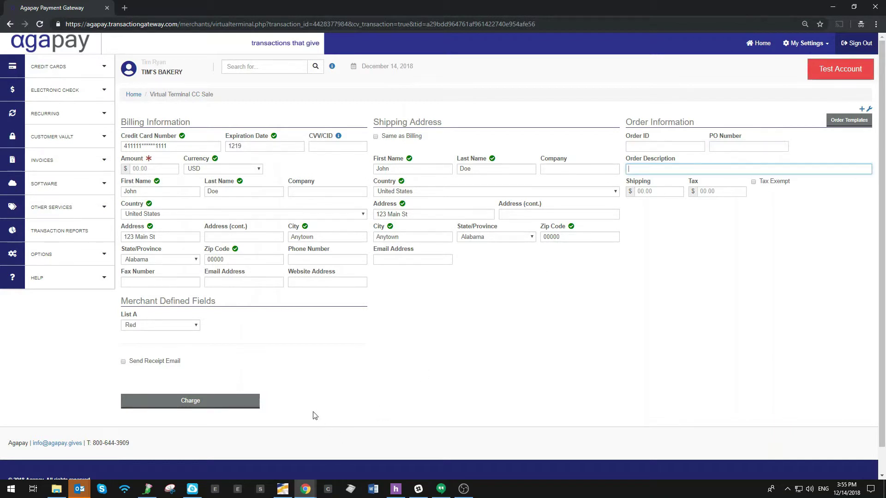
click(123, 362)
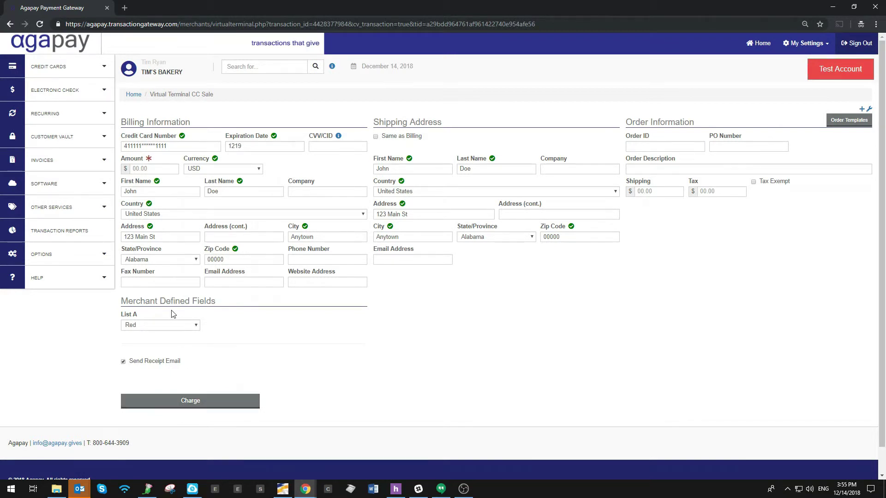
Step: Enter a $1.00 sale amount and charge the card
click(135, 169)
text(1)
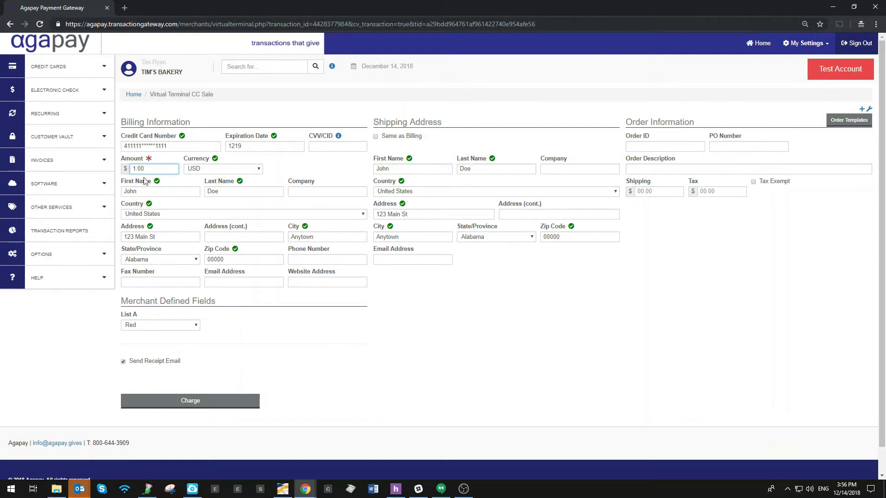
click(659, 171)
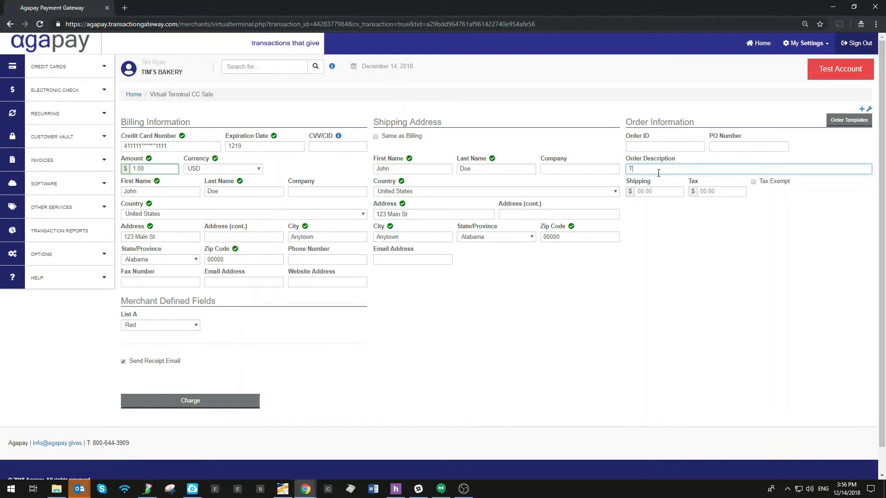
click(188, 404)
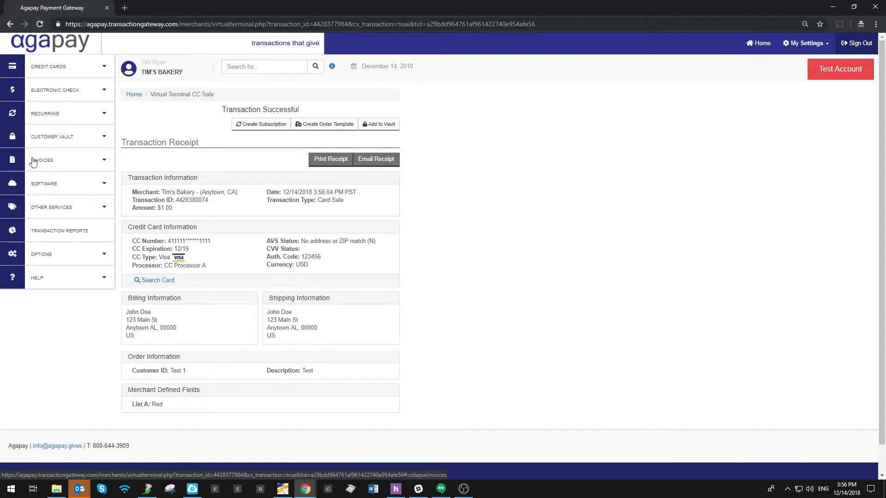
Step: List all Customer Vault records to confirm the customer, then go to Transaction Reports
click(44, 138)
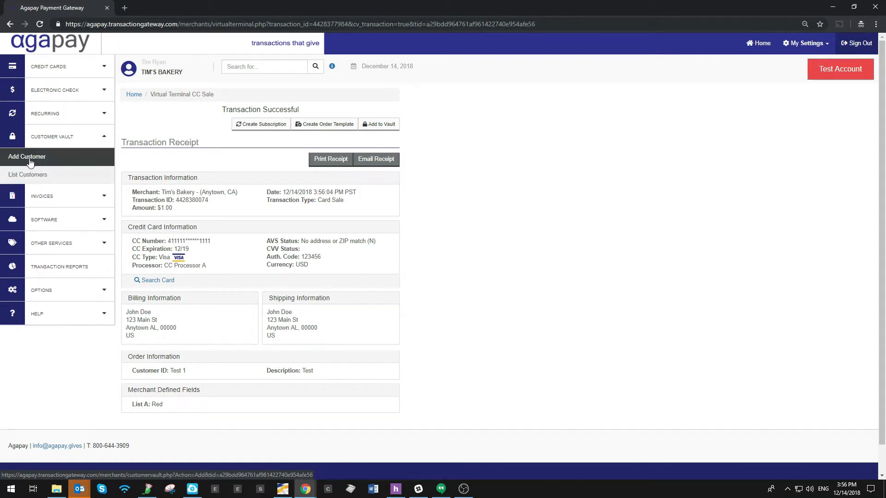
click(18, 174)
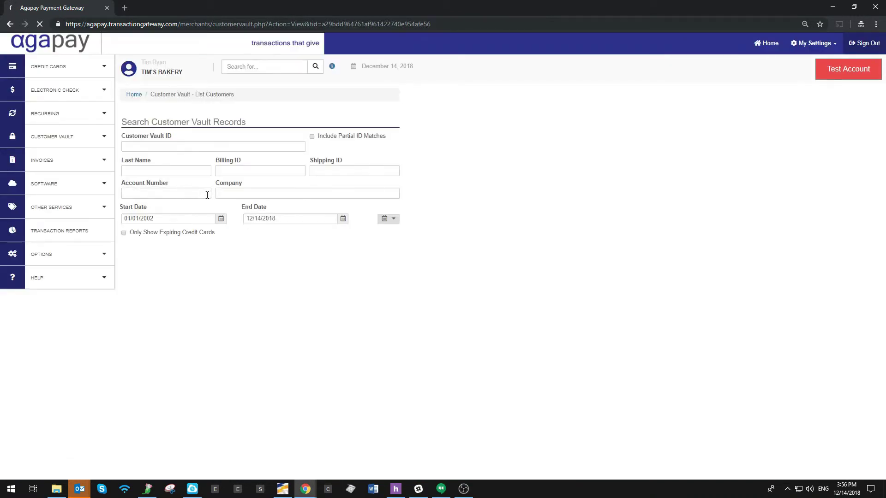
click(192, 298)
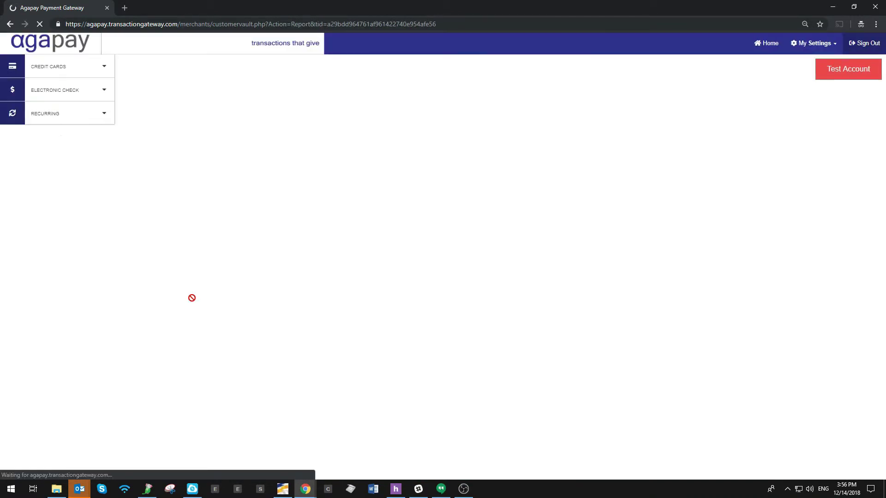
scroll(172, 319, down, 2)
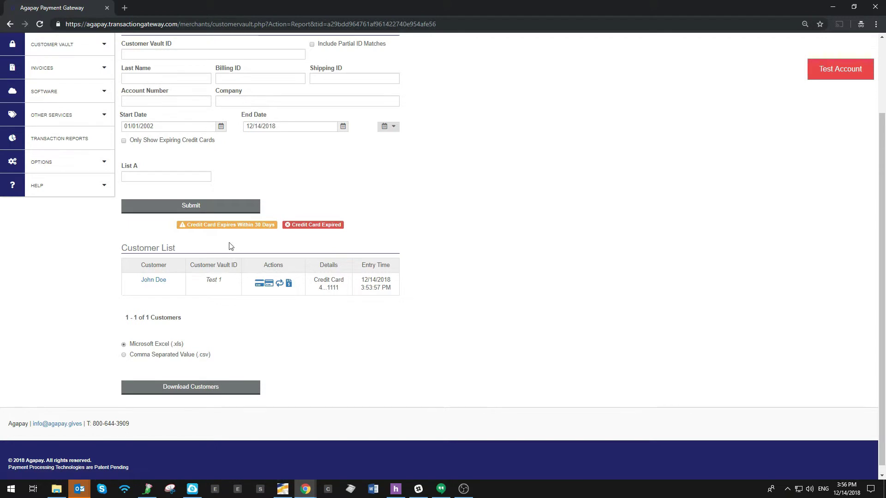
scroll(199, 257, up, 2)
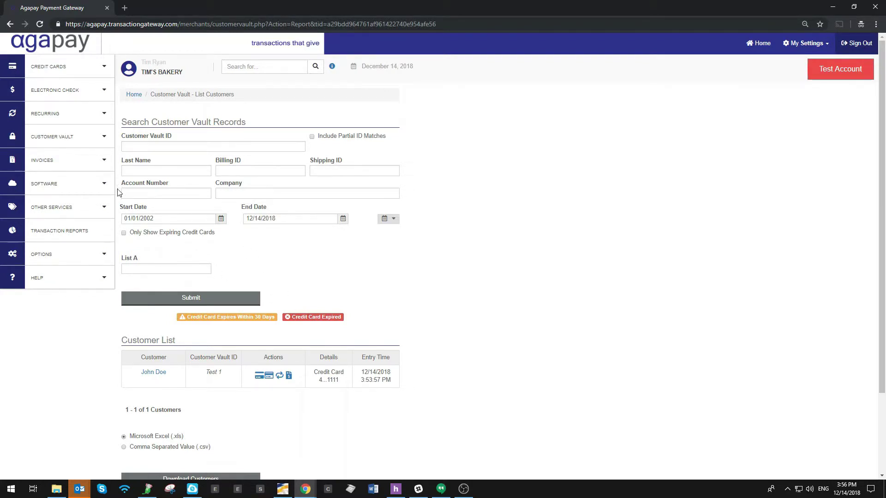
click(37, 237)
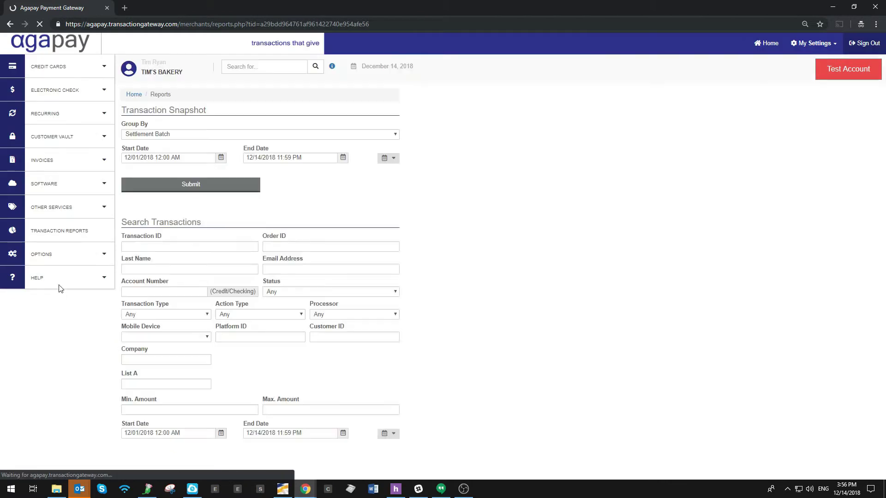
scroll(166, 221, down, 3)
click(161, 377)
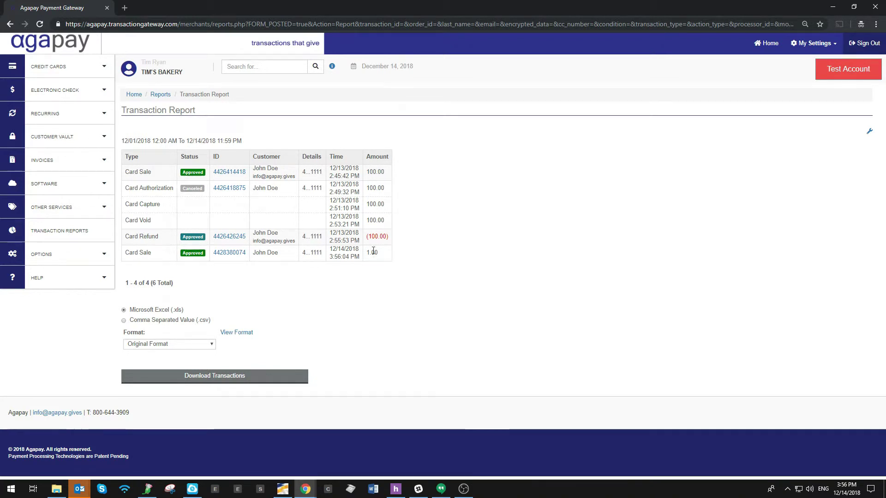
click(221, 253)
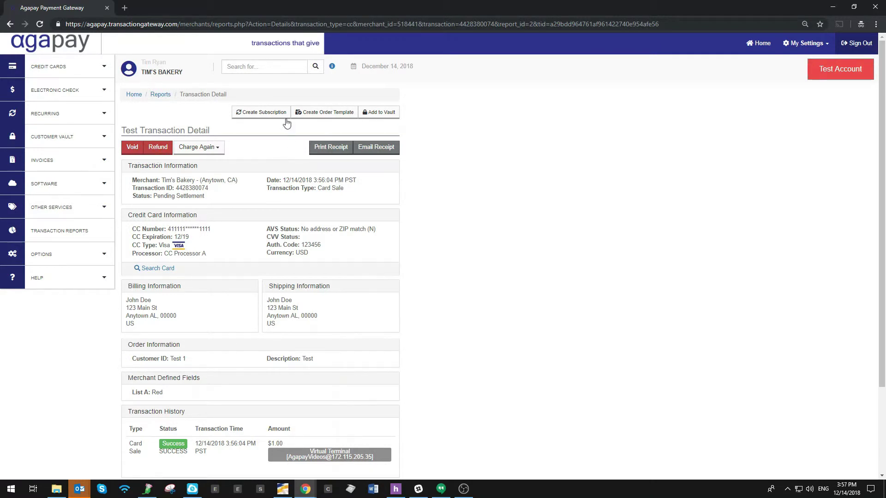
click(253, 119)
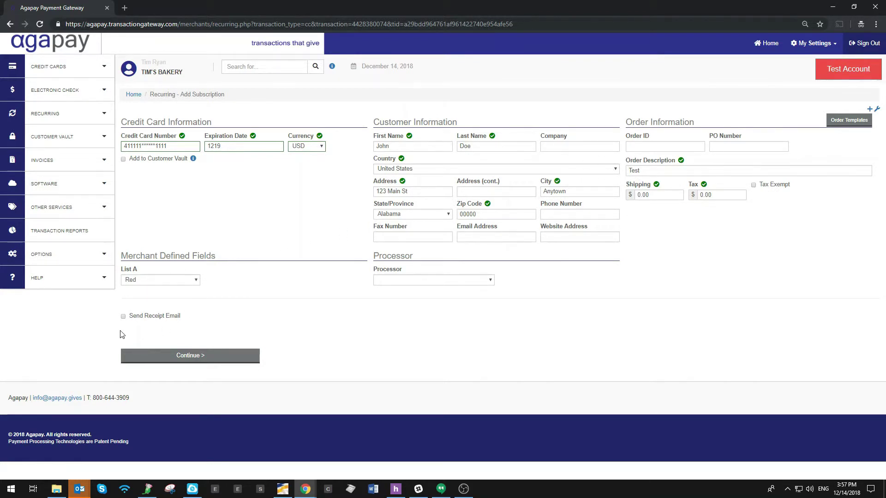
Step: Enable the receipt email and continue to the subscription schedule
click(123, 316)
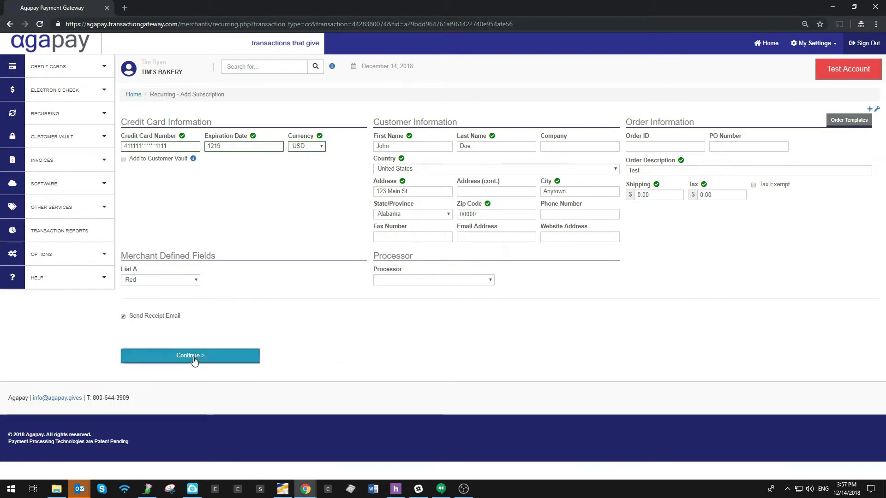
click(194, 357)
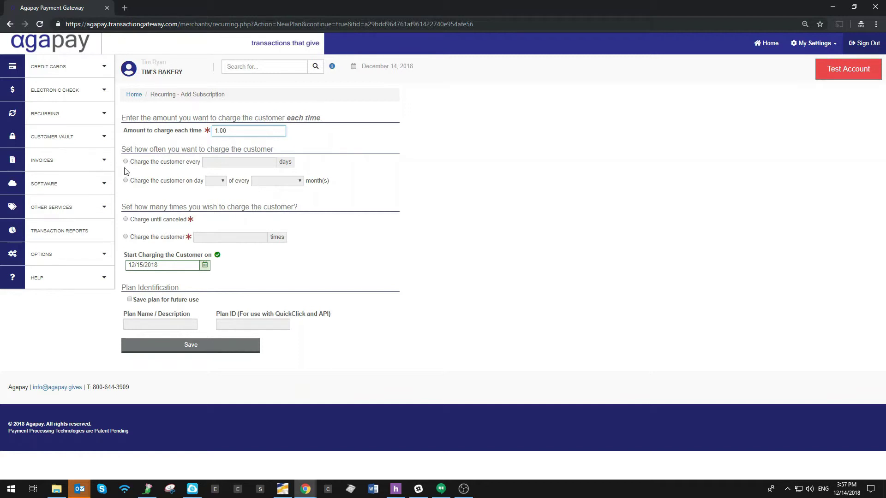
Step: Schedule the charge for day 1 of every 1 month
click(126, 181)
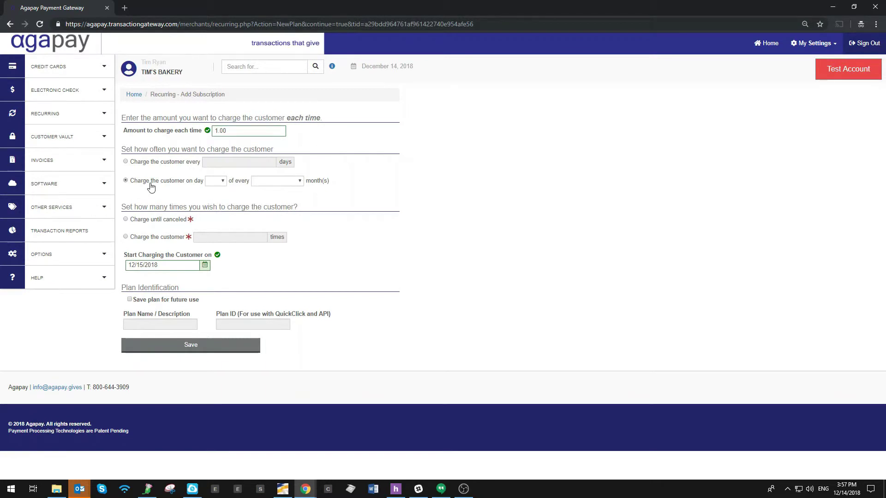
click(212, 182)
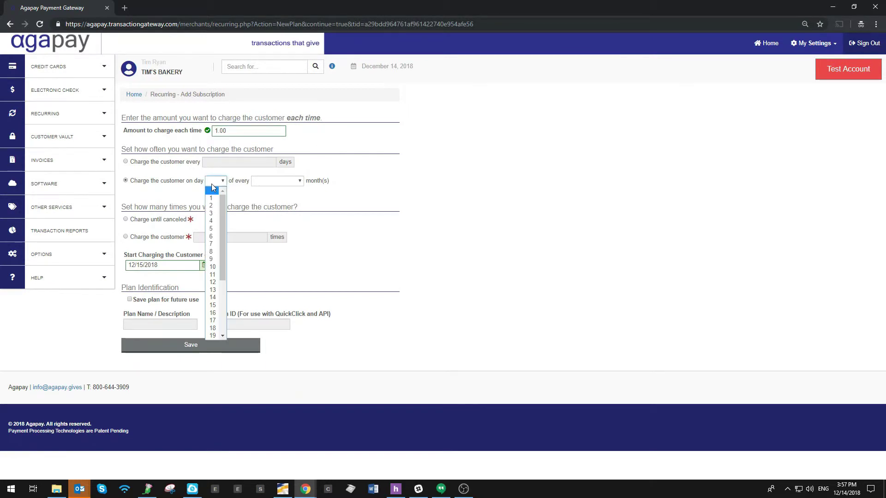
scroll(212, 289, down, 4)
scroll(211, 288, up, 4)
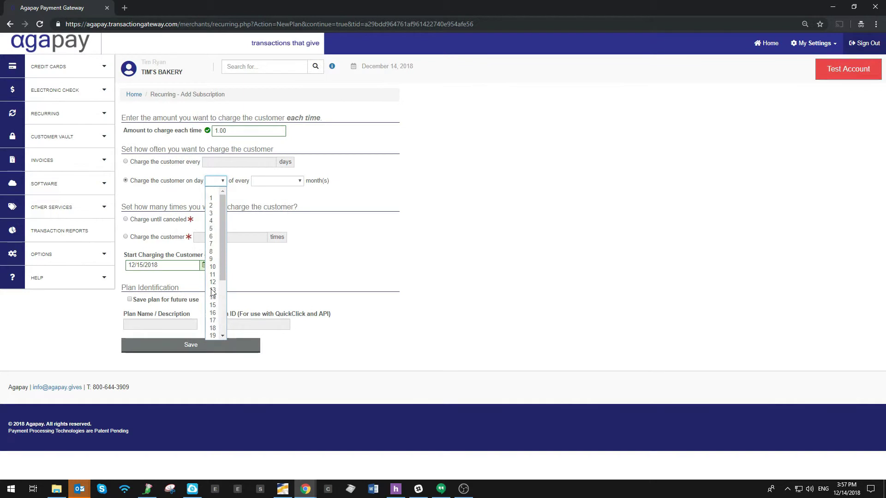
click(212, 191)
click(289, 182)
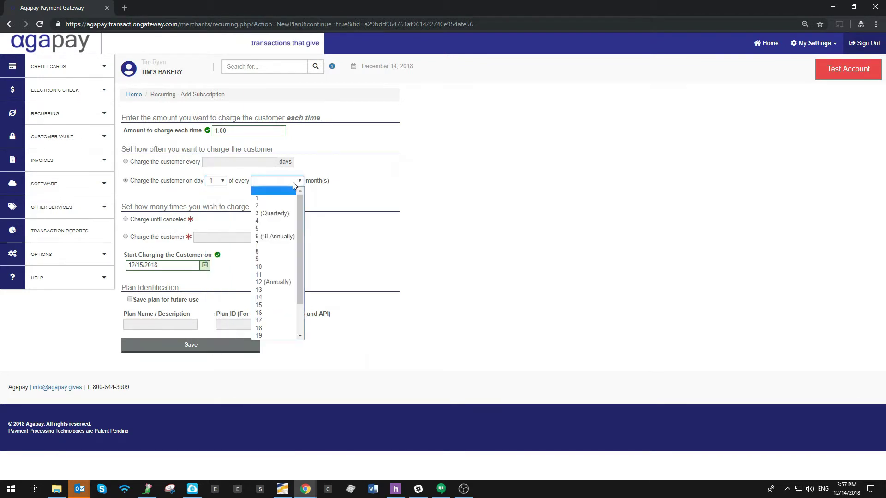
click(269, 199)
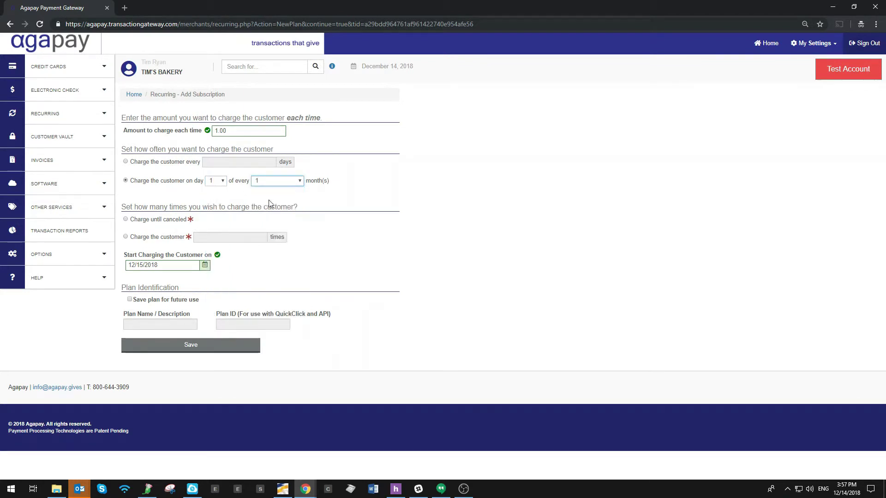
click(300, 181)
scroll(277, 271, down, 2)
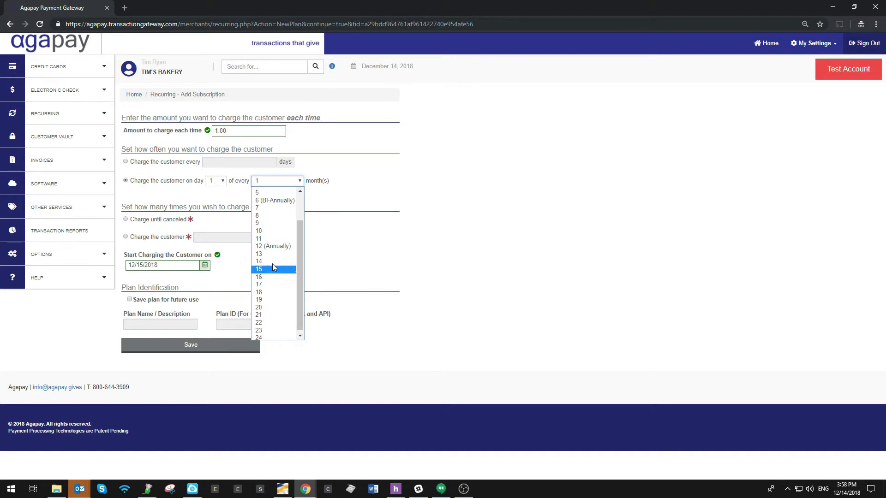
scroll(272, 261, up, 2)
click(340, 182)
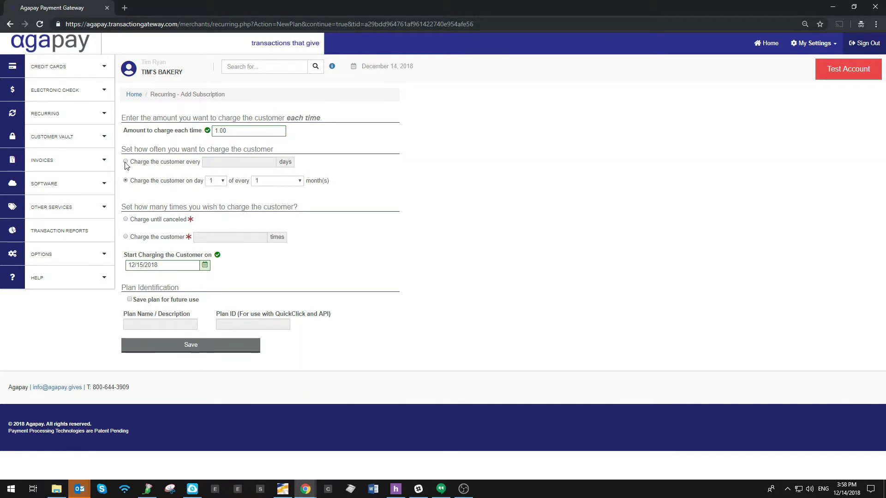
click(126, 162)
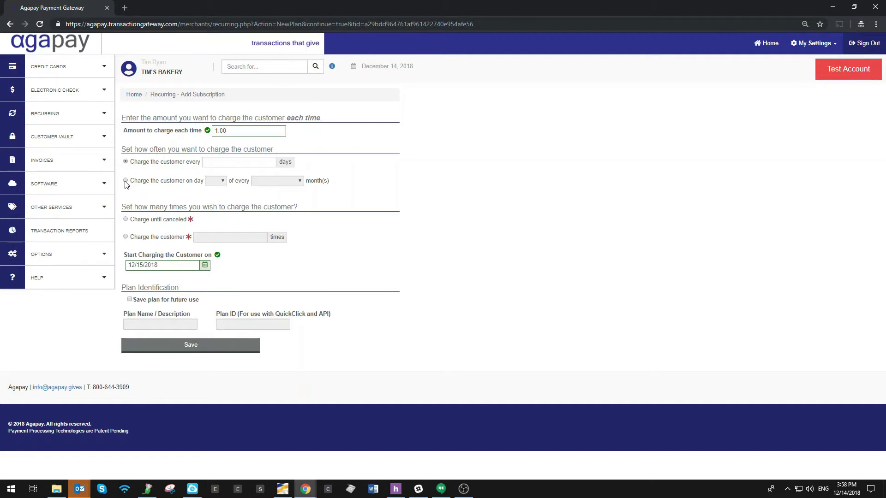
click(126, 181)
click(216, 181)
click(217, 198)
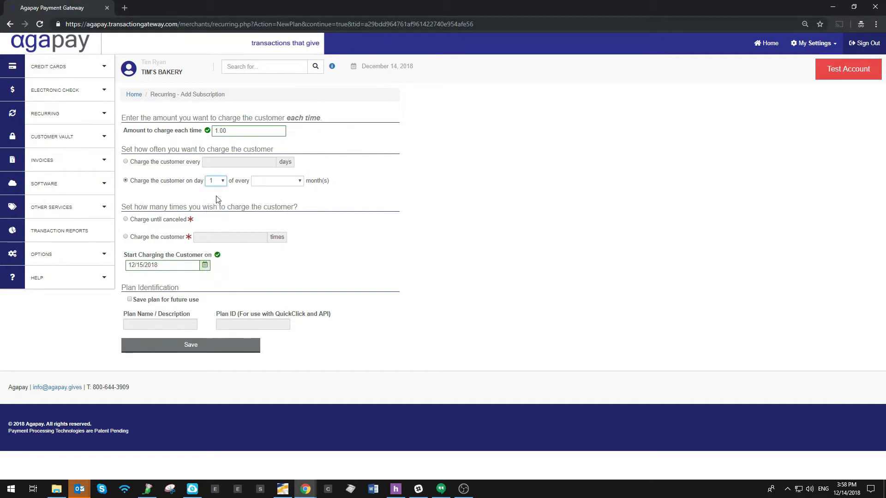
click(275, 180)
click(262, 199)
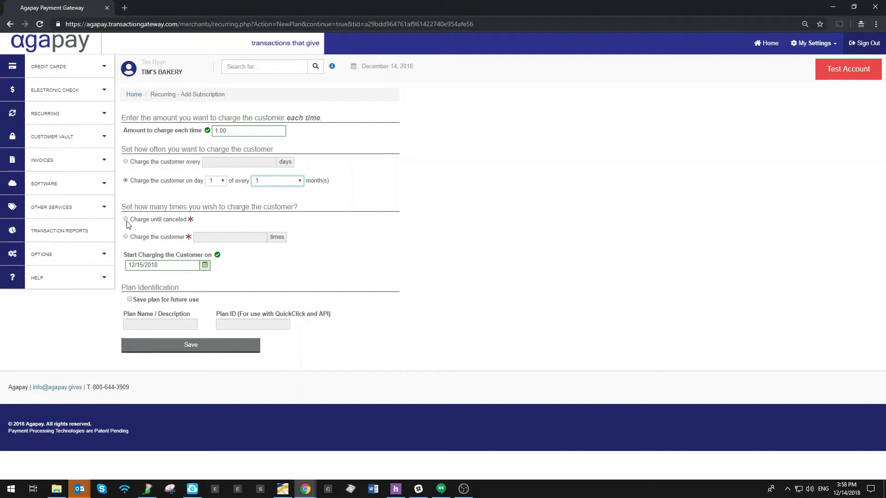
Step: Limit the subscription to 3 charges
click(126, 237)
click(226, 241)
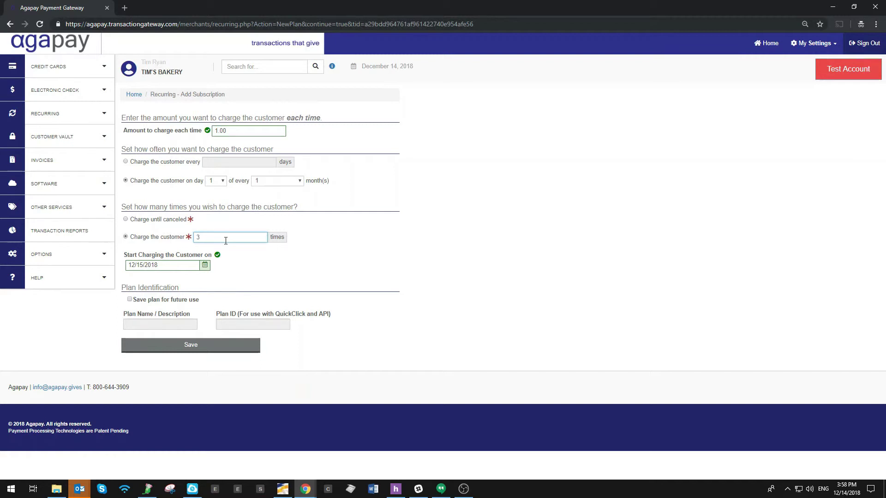
click(205, 266)
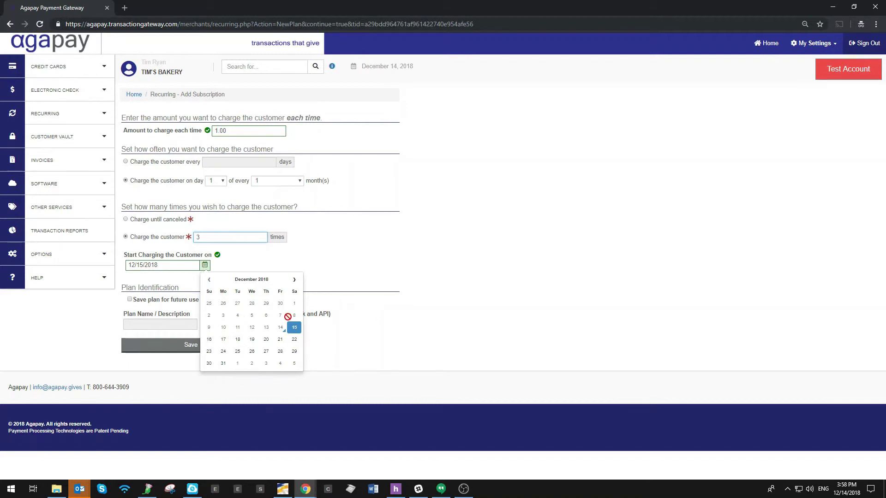
Step: Set the start date to 01/01/2019 and save the subscription
click(236, 365)
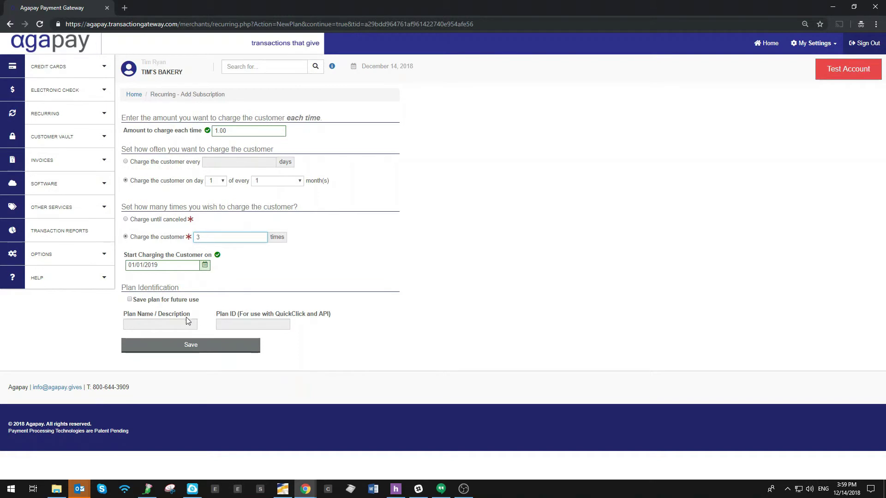
click(183, 352)
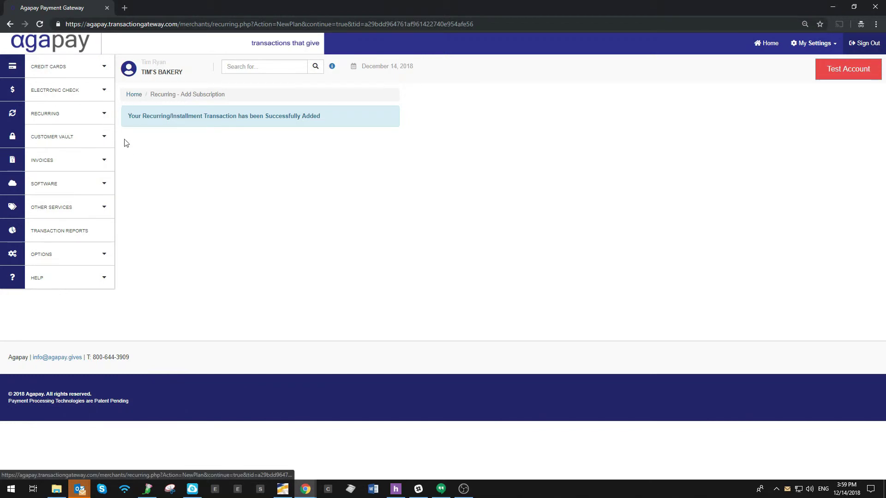
Step: Start a new credit-card subscription from the Recurring menu's Add Subscription page
click(51, 120)
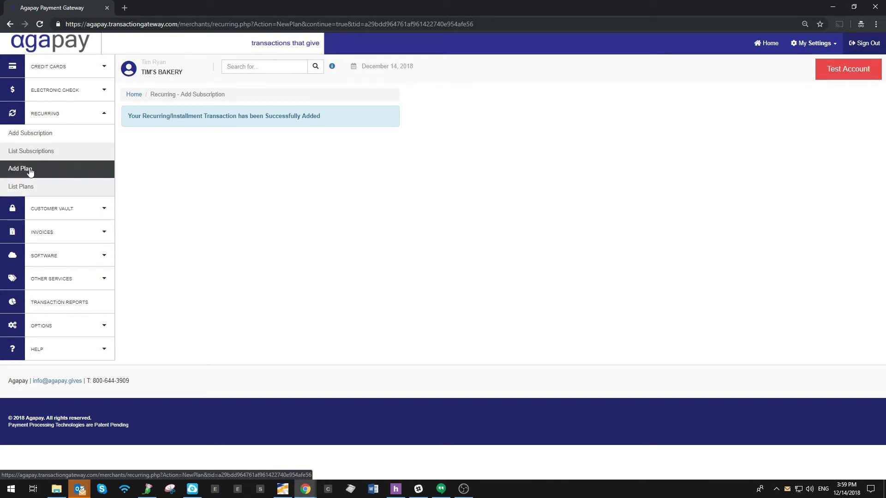
click(46, 135)
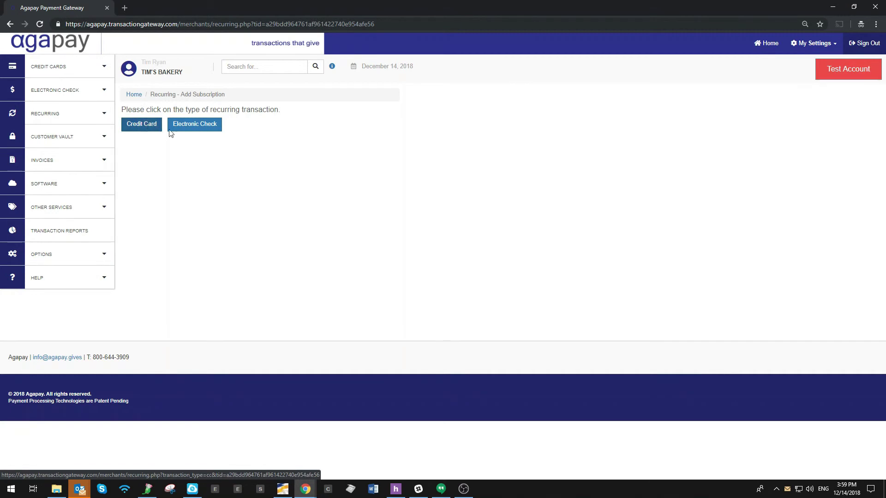
click(142, 127)
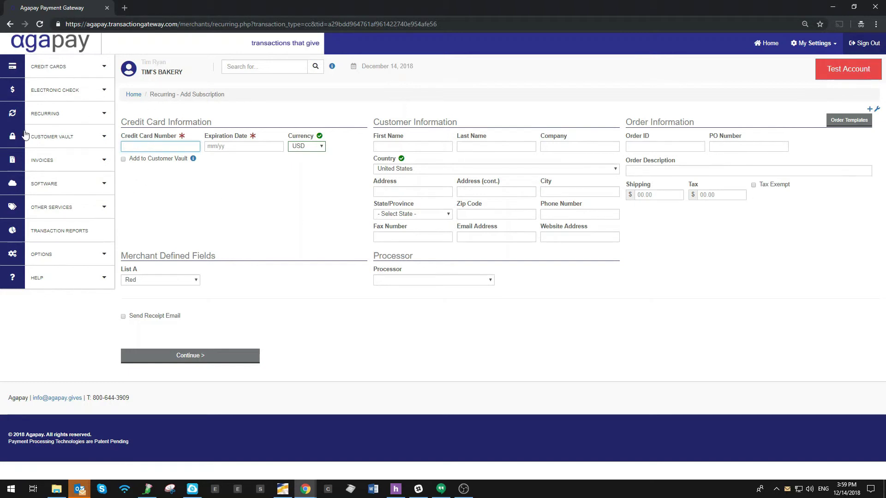
Step: List the saved vault customers and create a recurring subscription from the customer's stored card
click(79, 138)
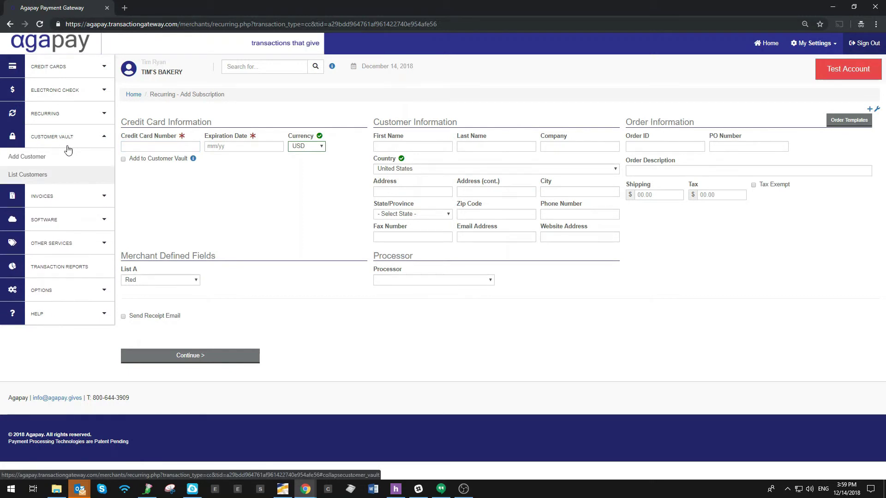
click(39, 180)
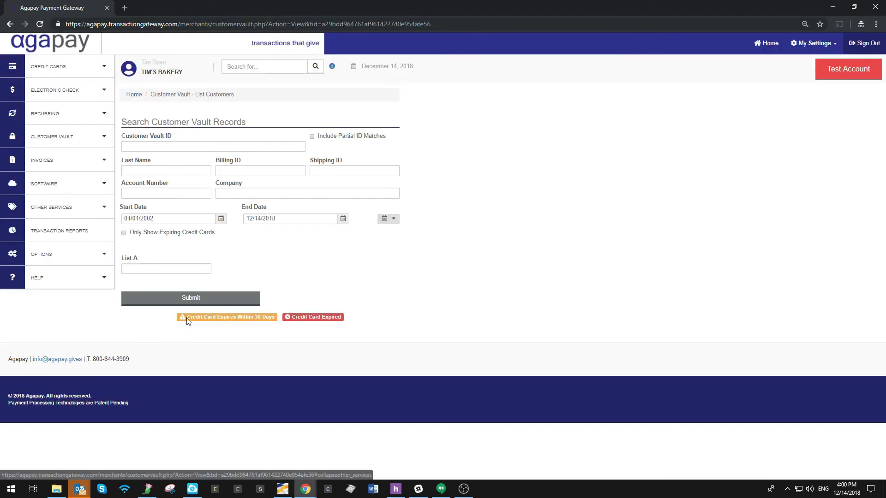
click(186, 298)
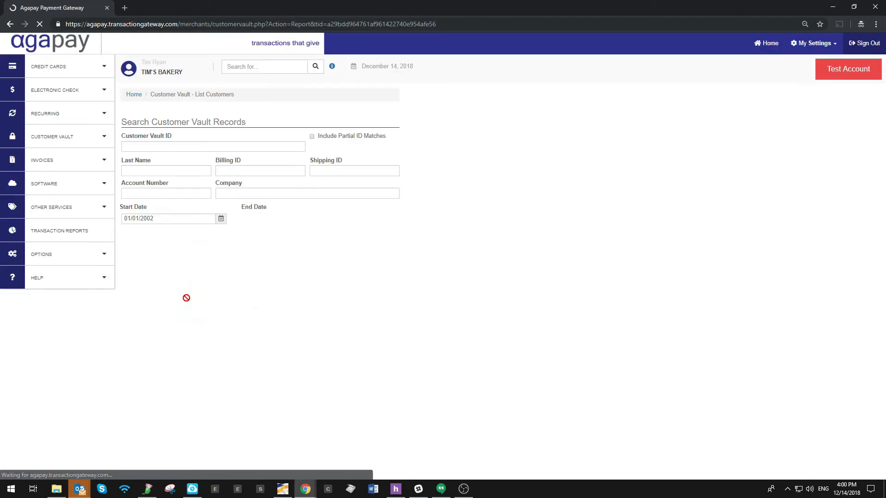
scroll(191, 309, down, 2)
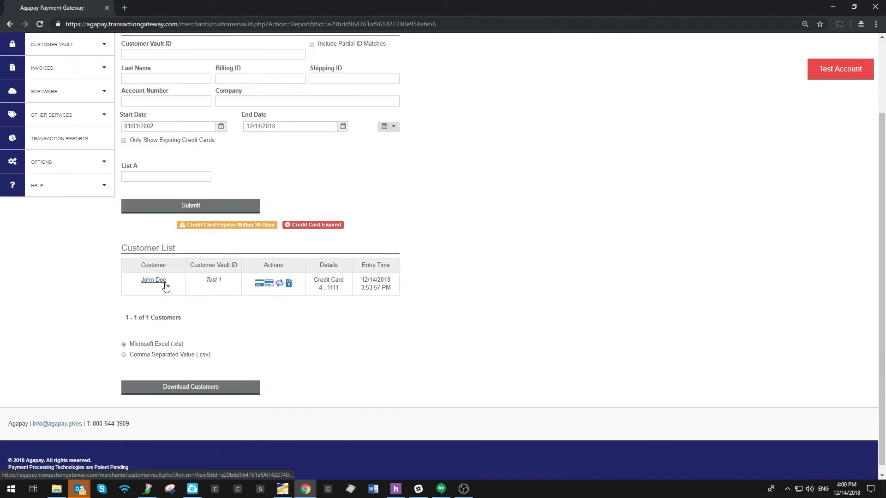
click(280, 285)
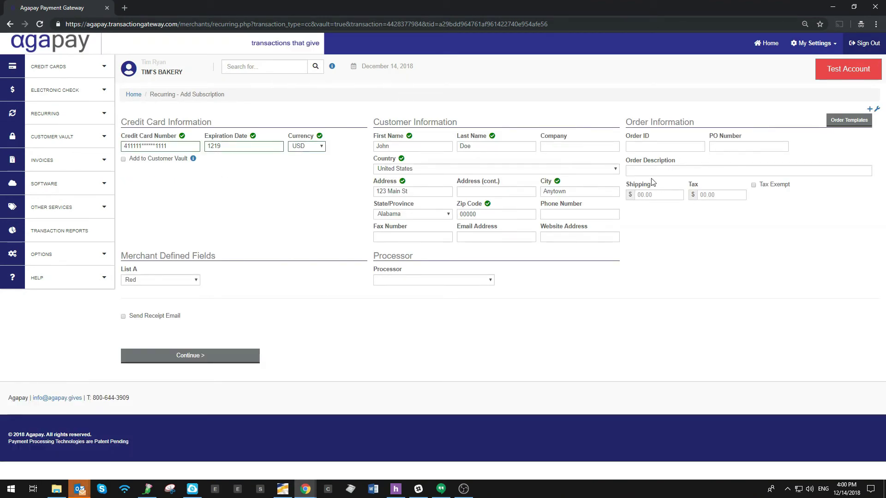
Step: Accept the pre-filled customer details to reach the charge schedule, then expand the Recurring menu
click(195, 356)
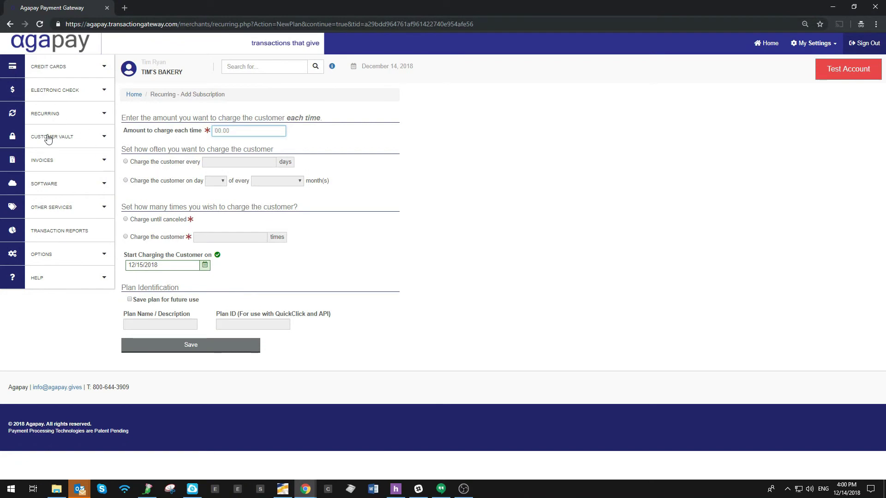
click(41, 121)
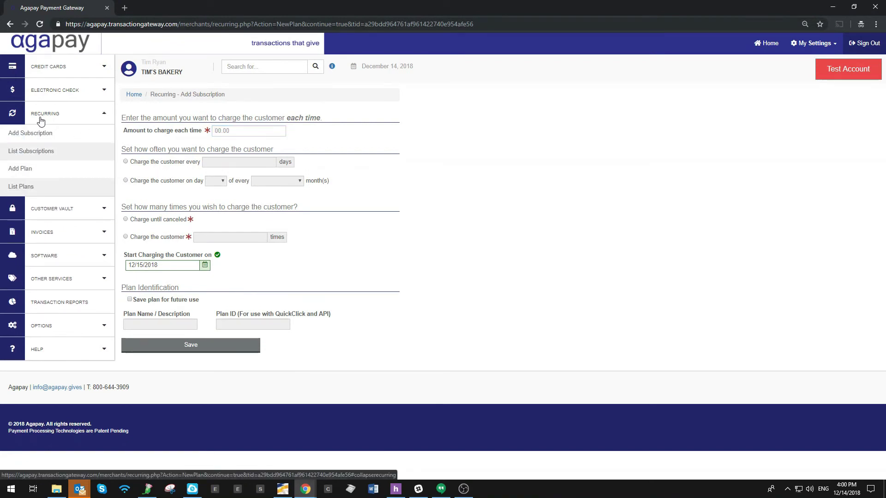
Step: Find the customer's $1.00 credit-card subscription in the recurring list and open its details
click(38, 158)
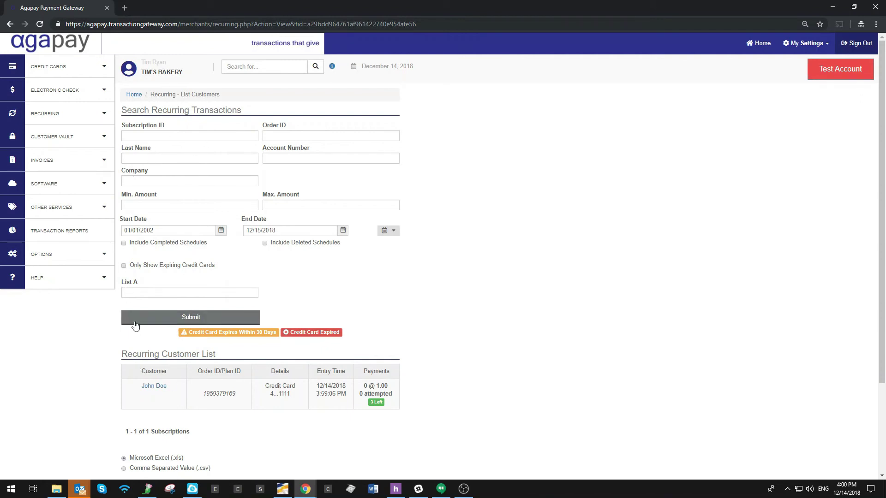
scroll(129, 320, down, 3)
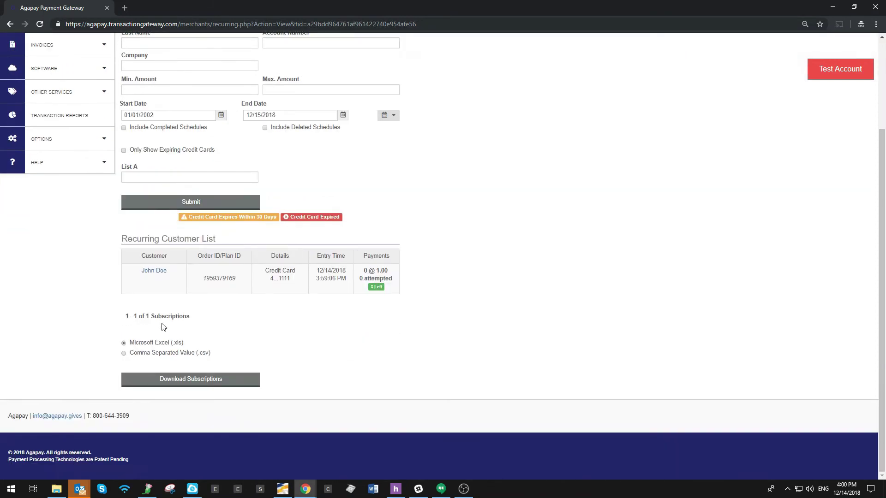
click(152, 273)
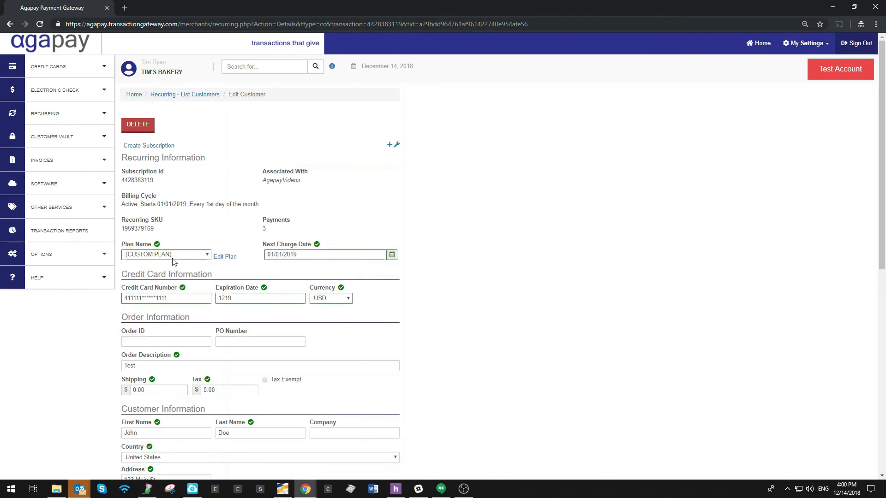
Step: Review the subscription: active, 3 payments on the 1st monthly from 01/01/2019, no billing history
scroll(180, 203, down, 2)
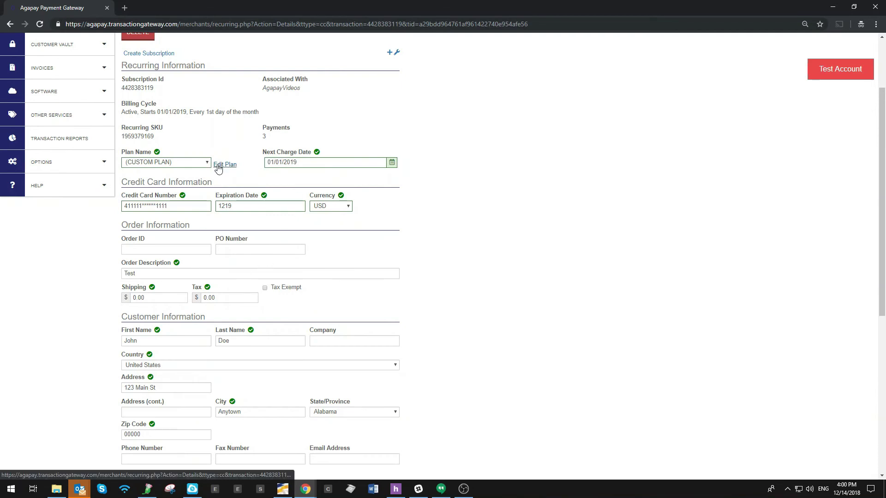
scroll(210, 227, down, 4)
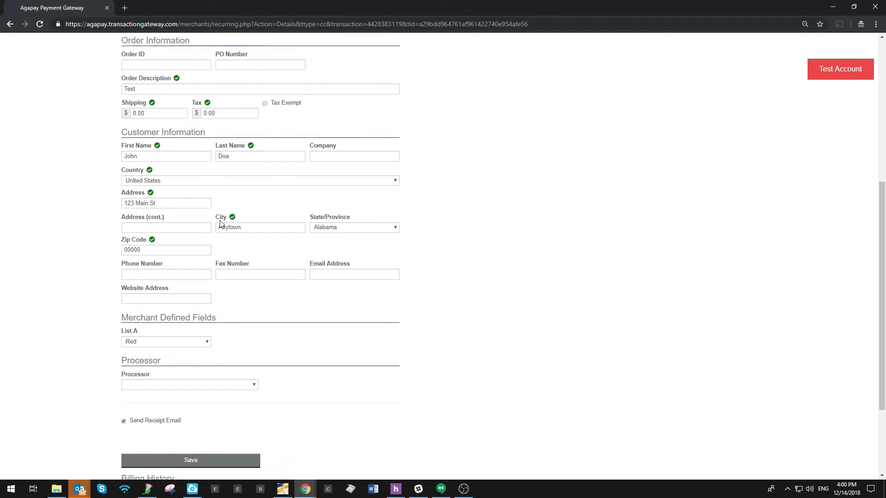
scroll(143, 291, down, 3)
scroll(143, 291, up, 8)
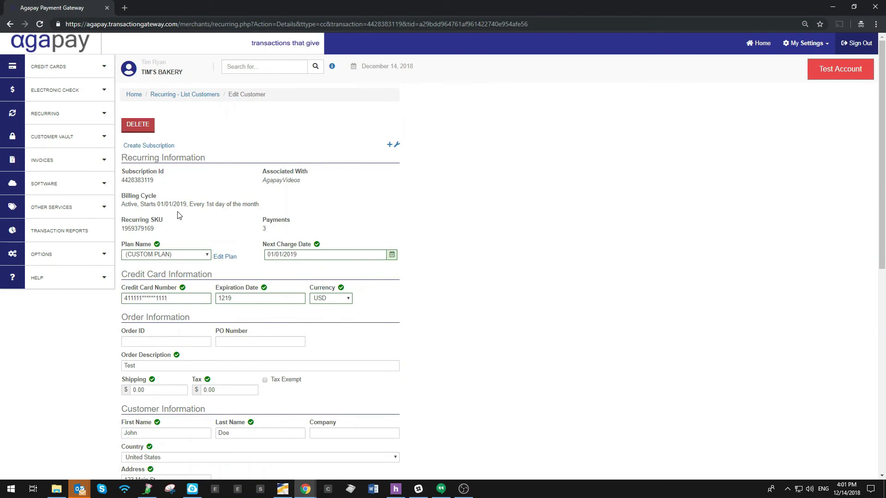
scroll(190, 224, down, 7)
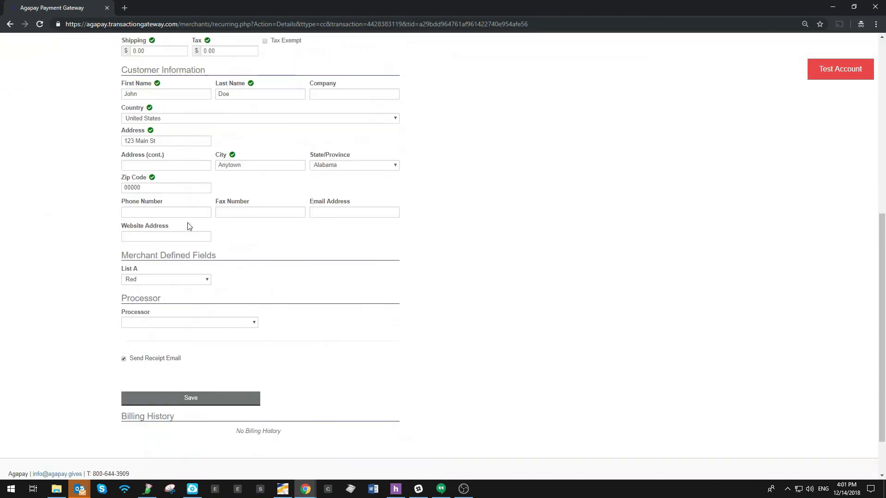
scroll(190, 226, up, 6)
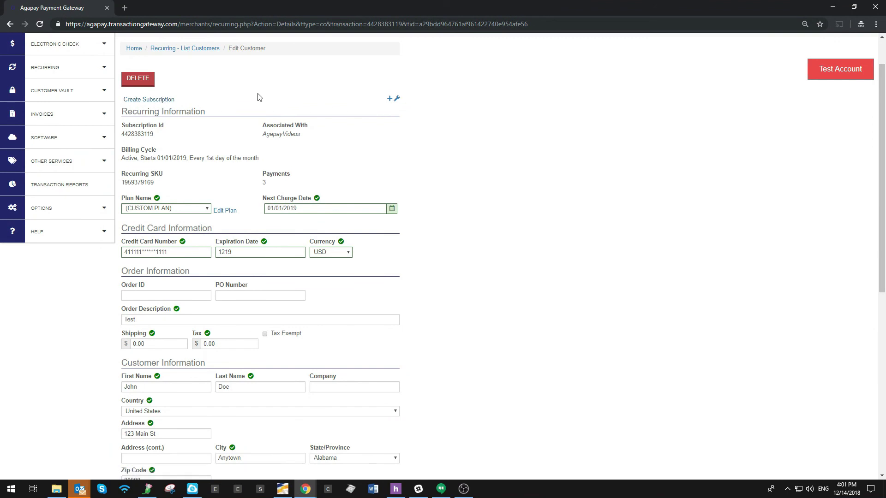
scroll(188, 193, up, 1)
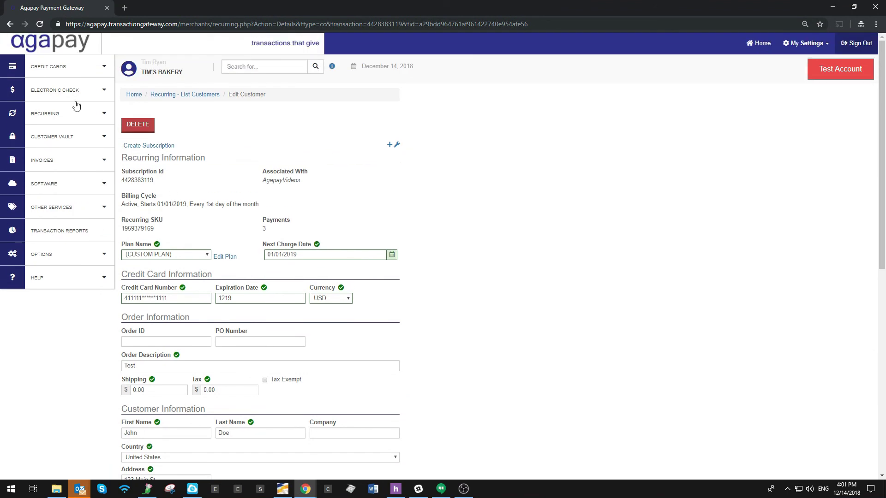